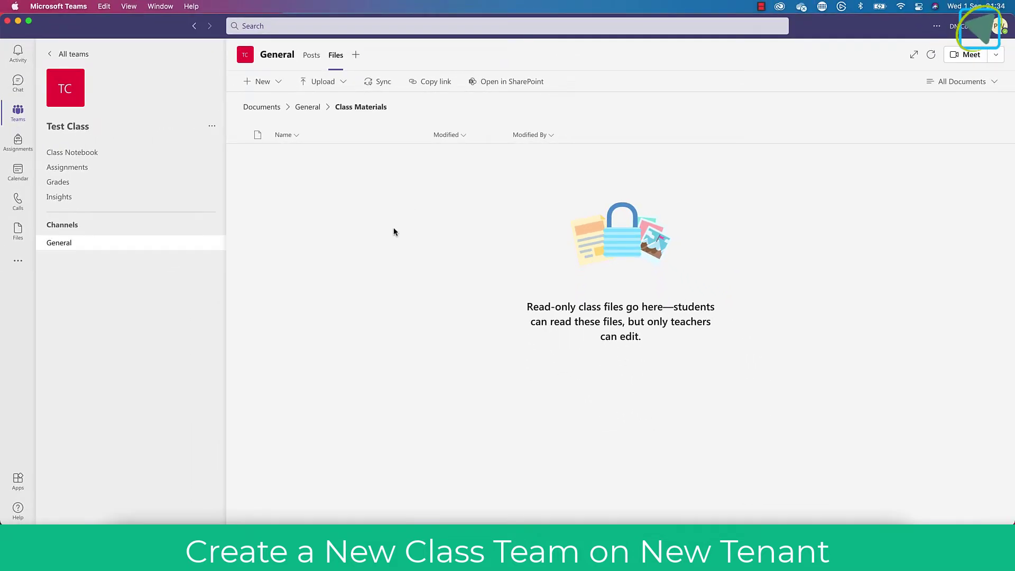
- Switch to the web browser showing the Office 365 home page and open the SharePoint app
left_click(273, 536)
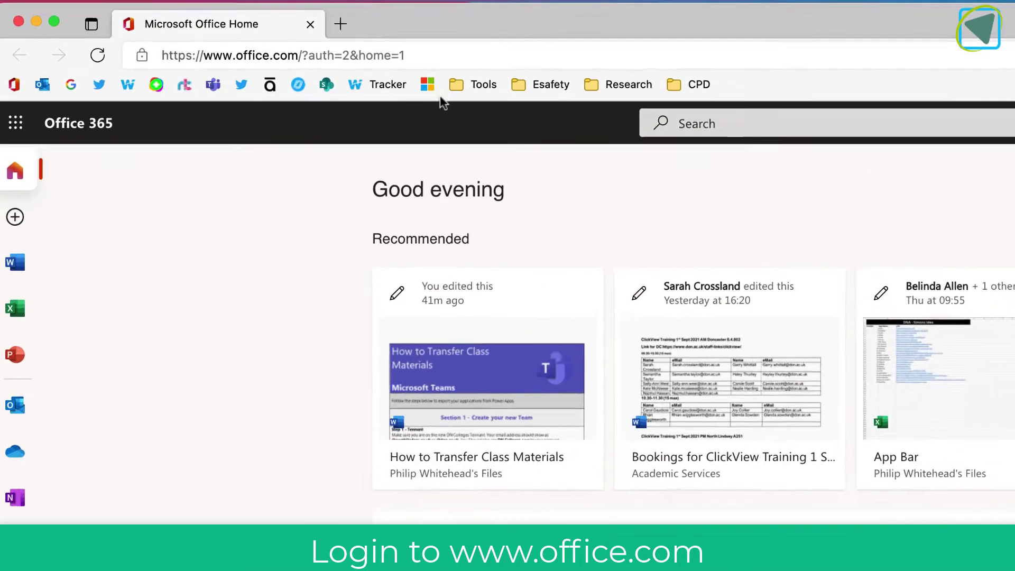
left_click(274, 46)
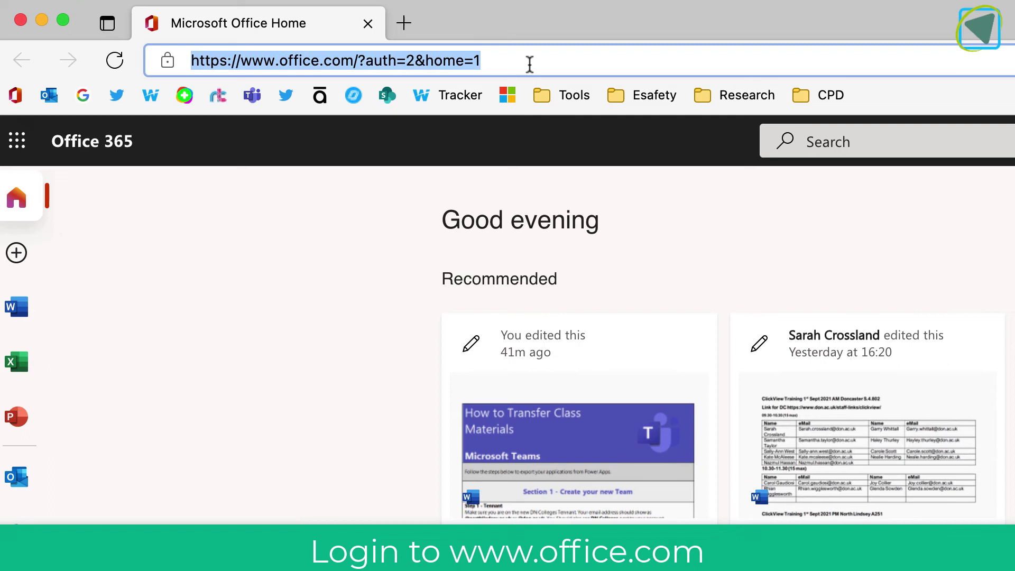
left_click(344, 207)
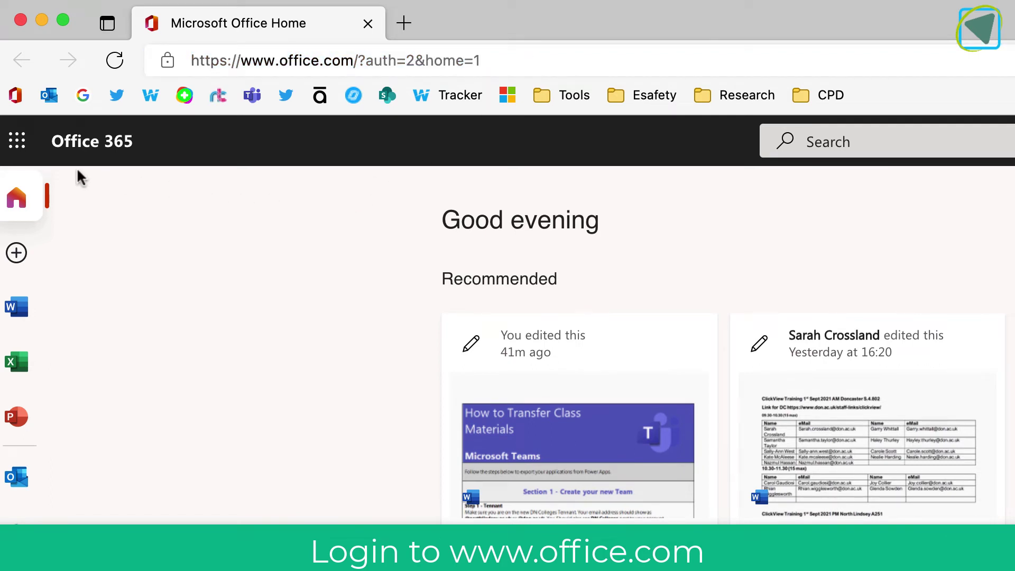
left_click(18, 140)
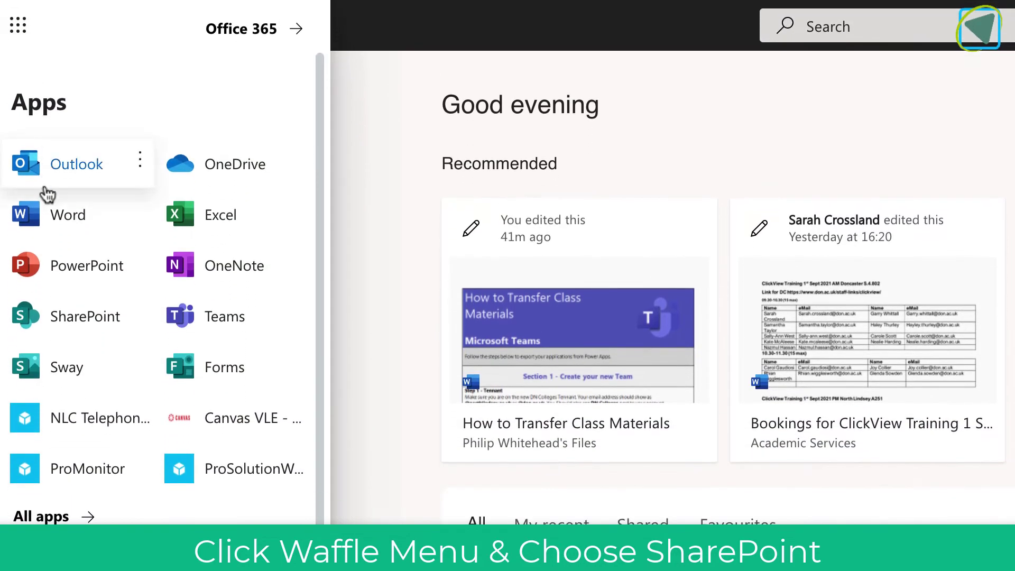
left_click(42, 313)
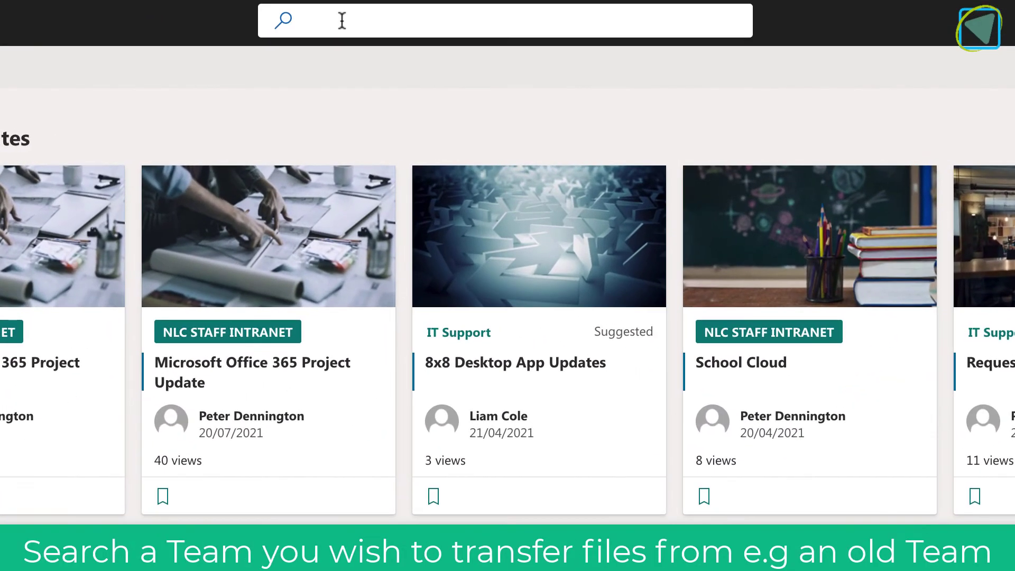
- Search SharePoint for "bus", open the Level 2 Business 2020/2021 site and go to its Class Materials library
left_click(342, 20)
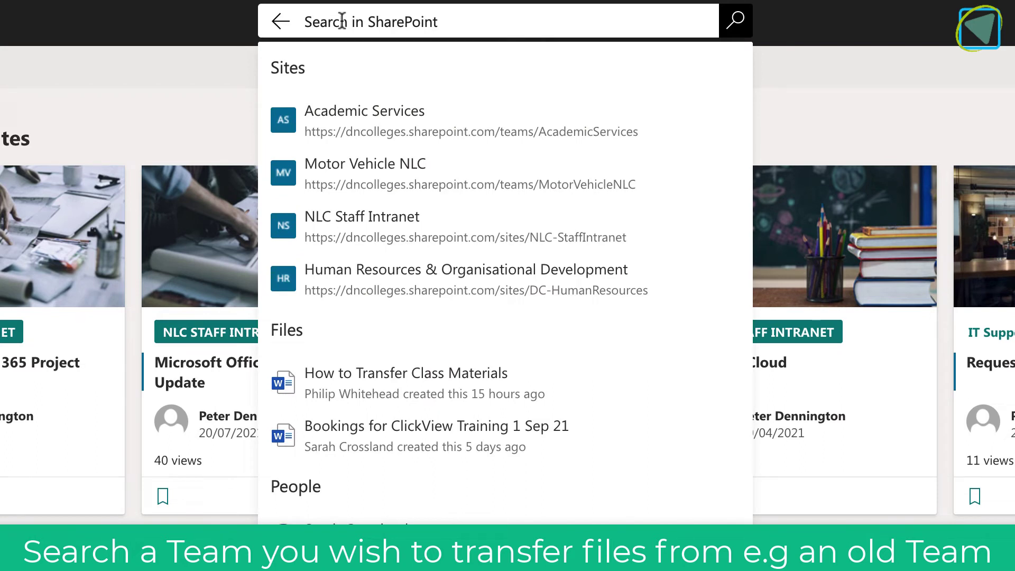
type("bus")
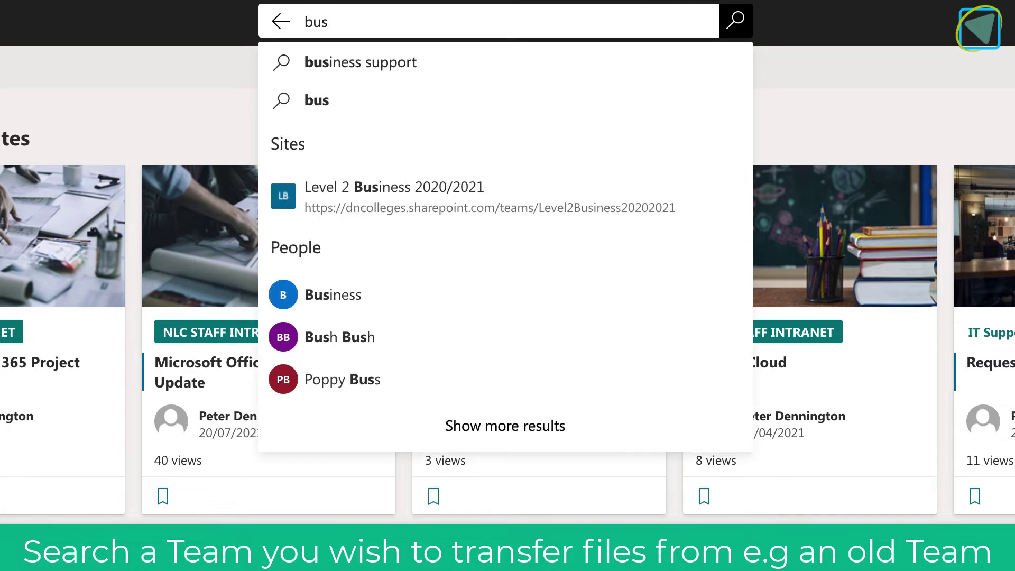
left_click(348, 193)
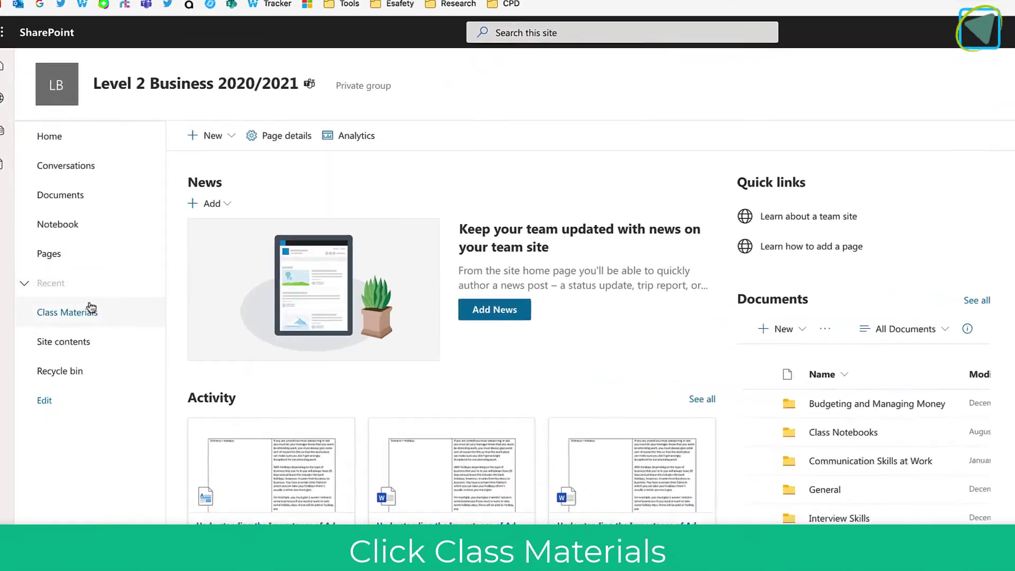
left_click(81, 314)
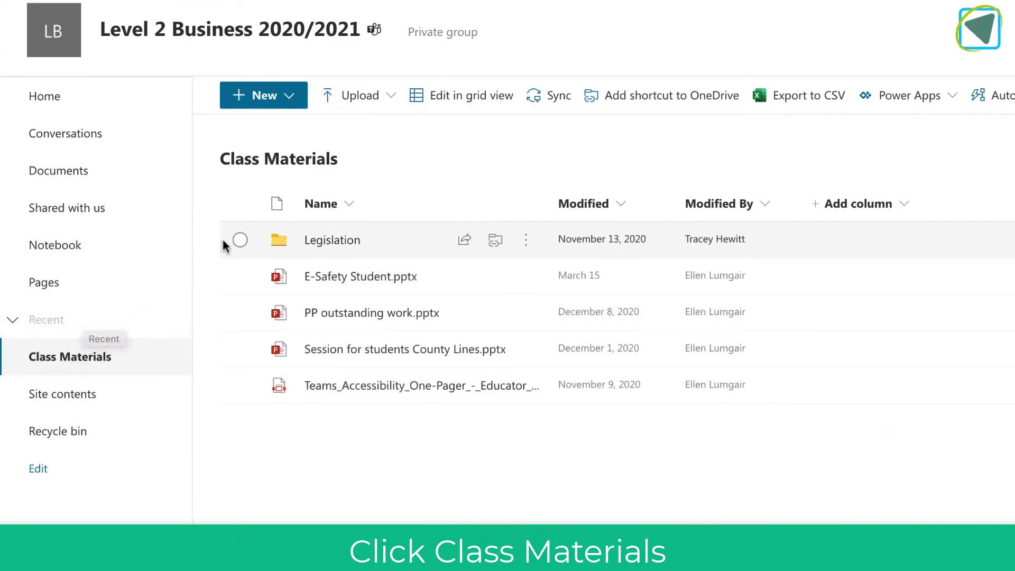
- Select the Legislation folder, E-Safety Student, Session for students County Lines and the Teams_Accessibility one-pager, and start copying them to your OneDrive
left_click(240, 240)
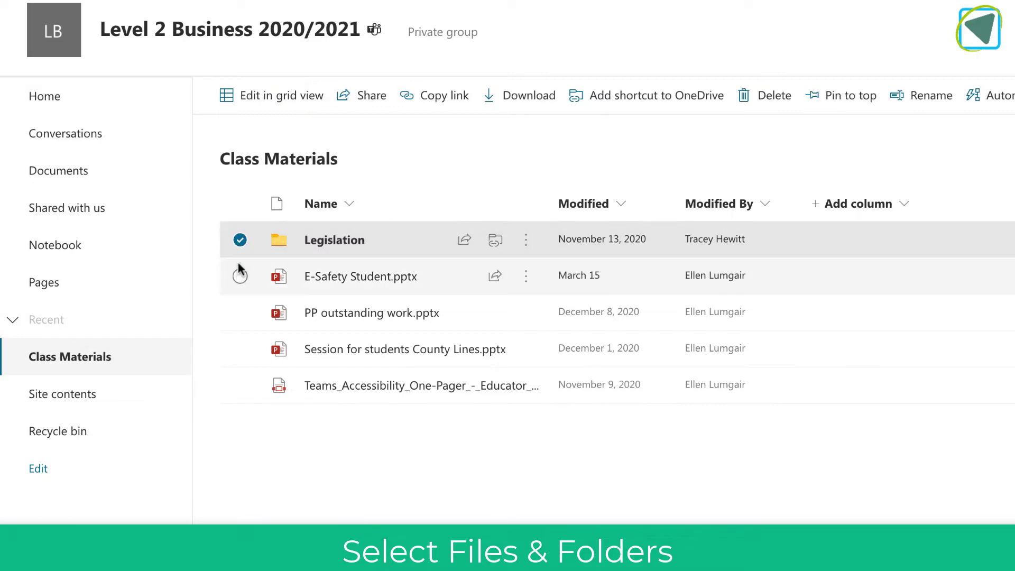
left_click(239, 277)
left_click(240, 349)
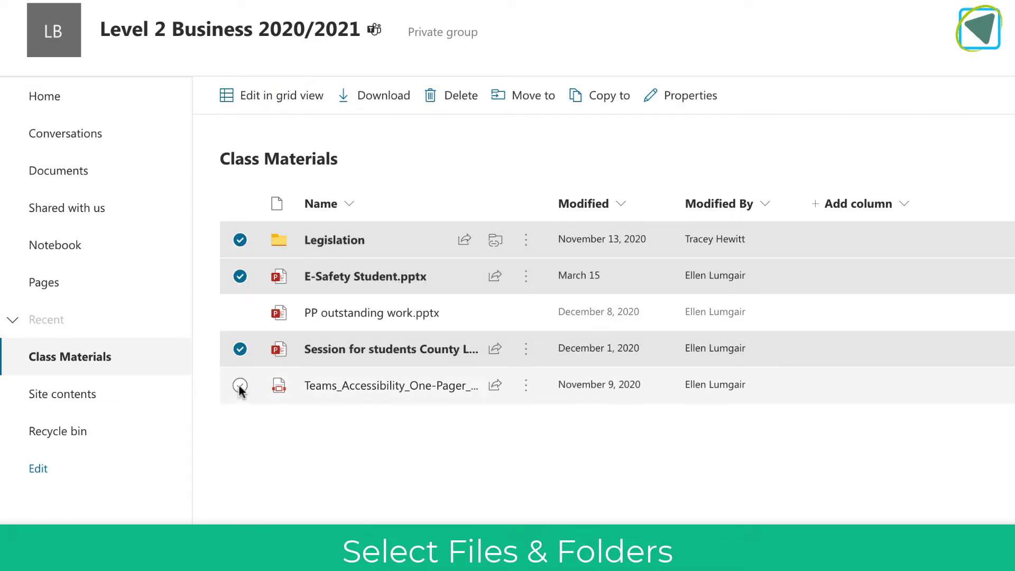
left_click(240, 385)
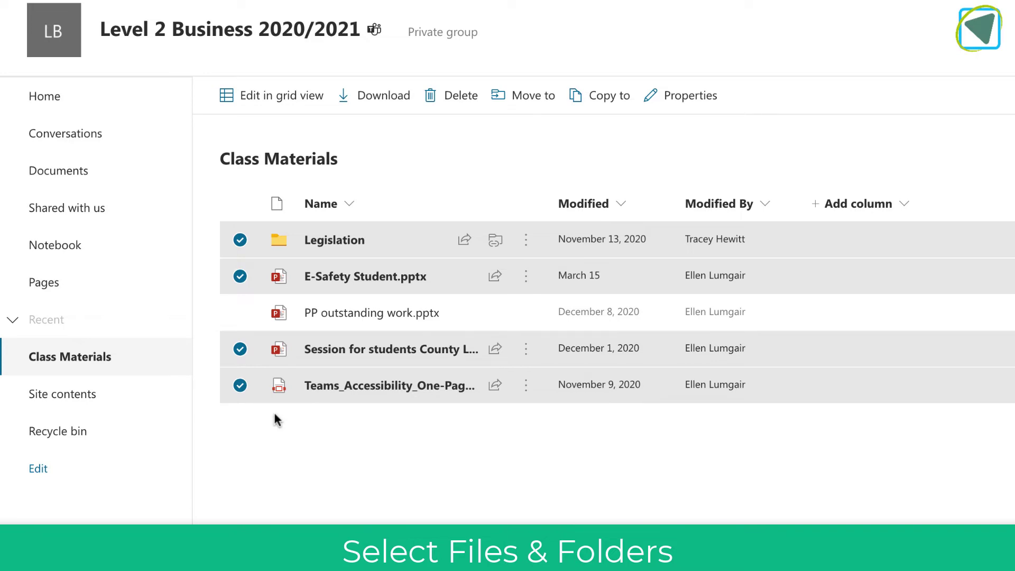
left_click(595, 108)
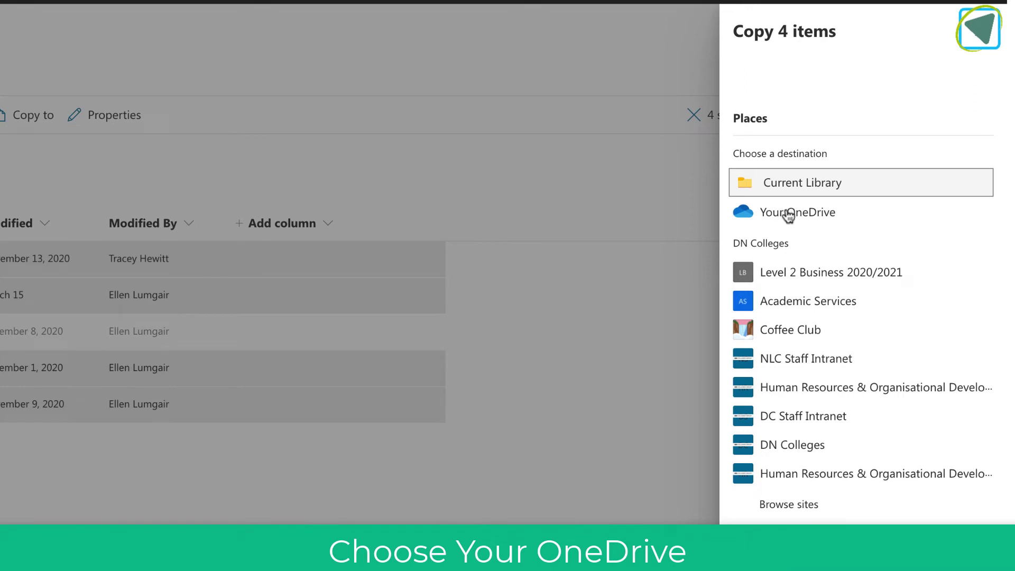
left_click(797, 217)
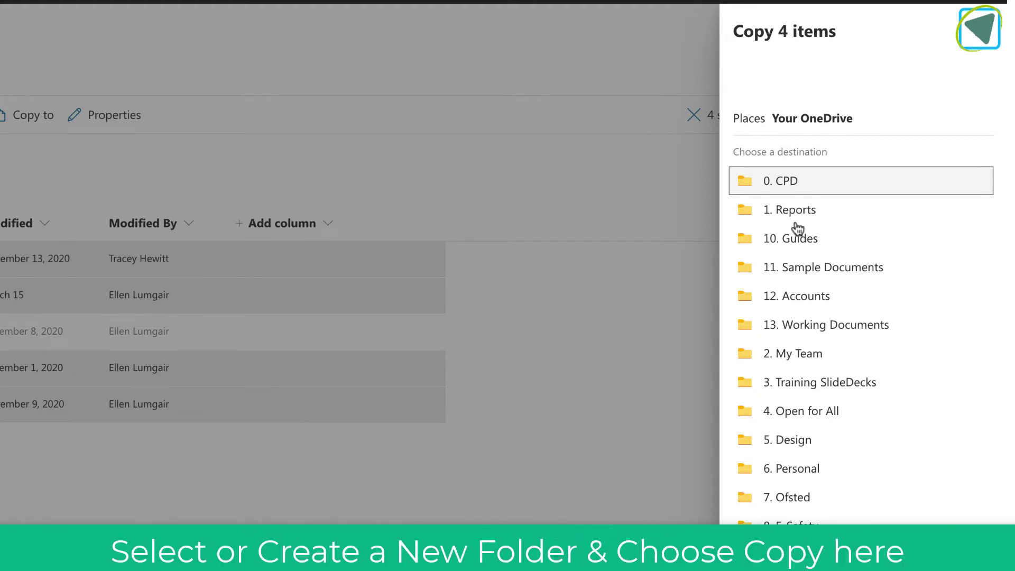
- Create a folder named Test in OneDrive and copy the selected items into it
scroll(798, 229, "down", 3)
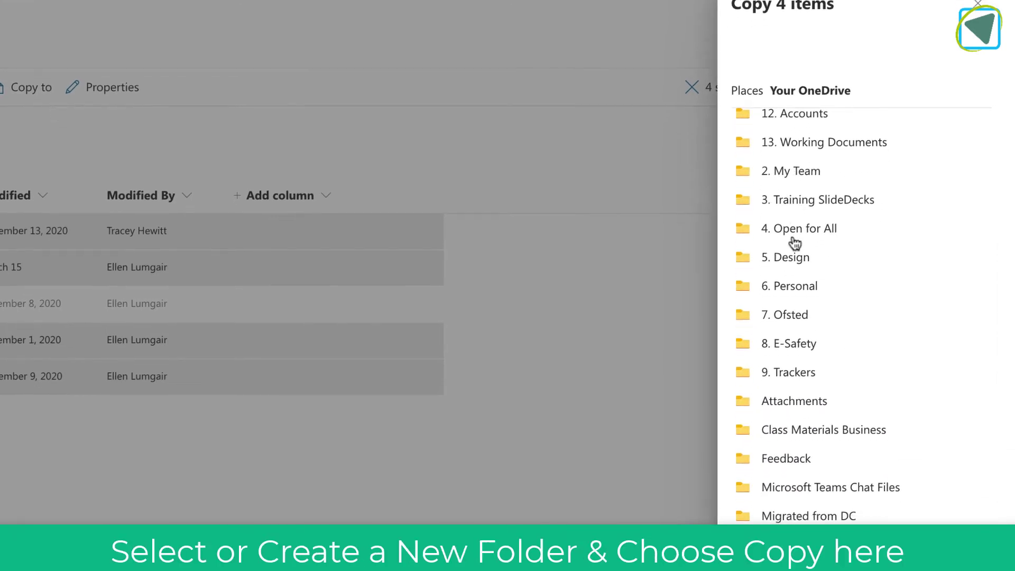
left_click(777, 461)
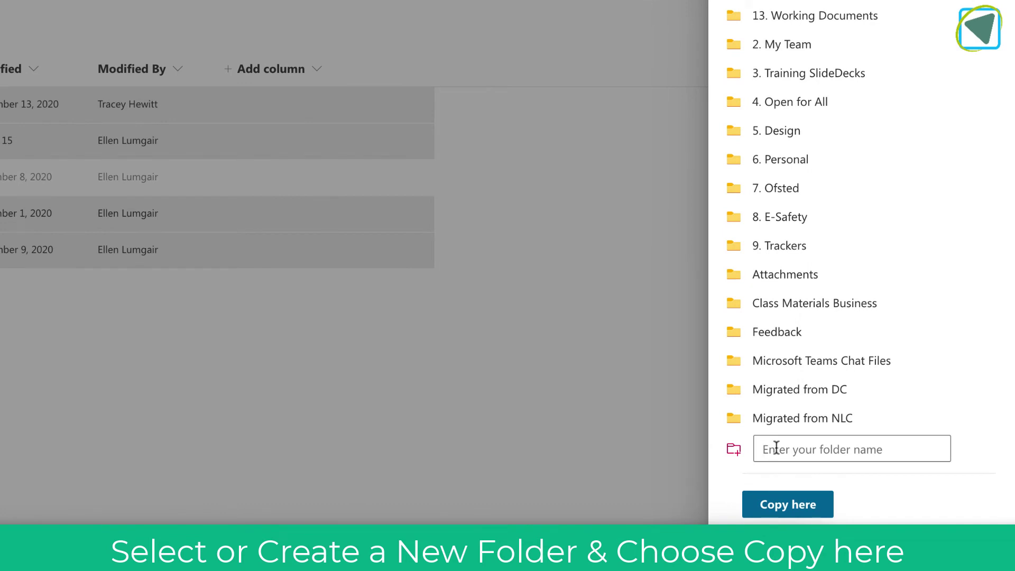
type("Test")
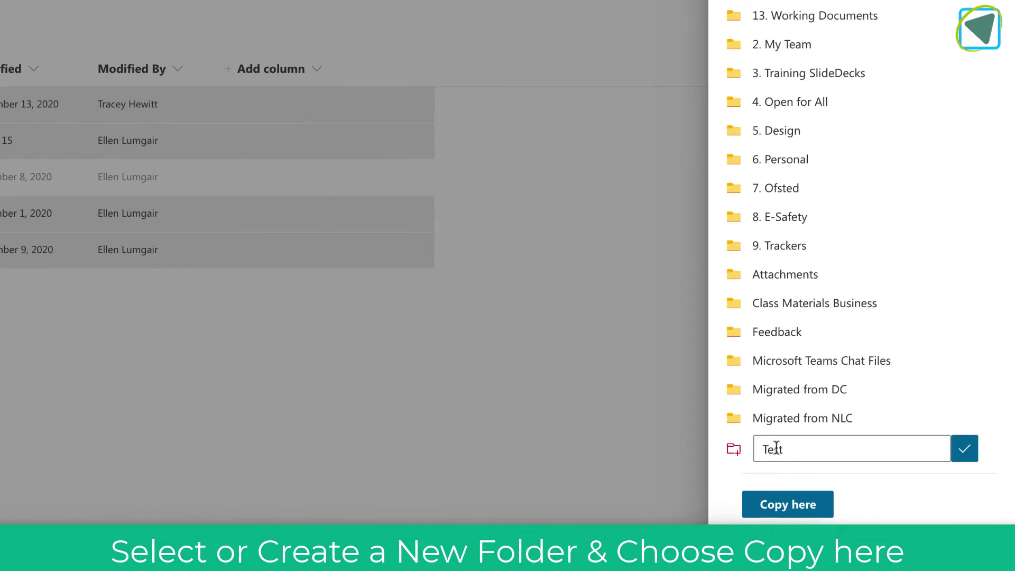
left_click(964, 448)
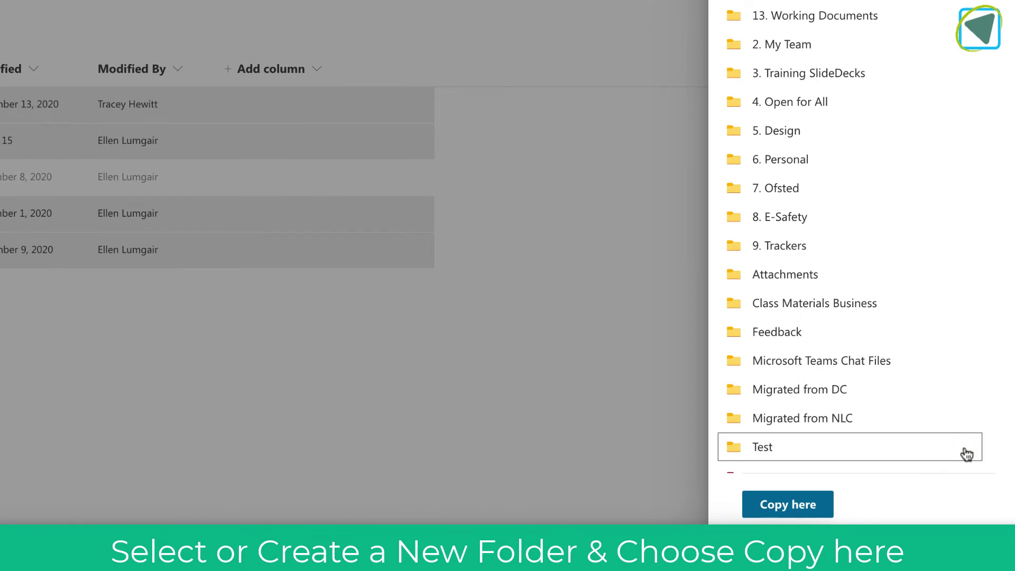
left_click(875, 451)
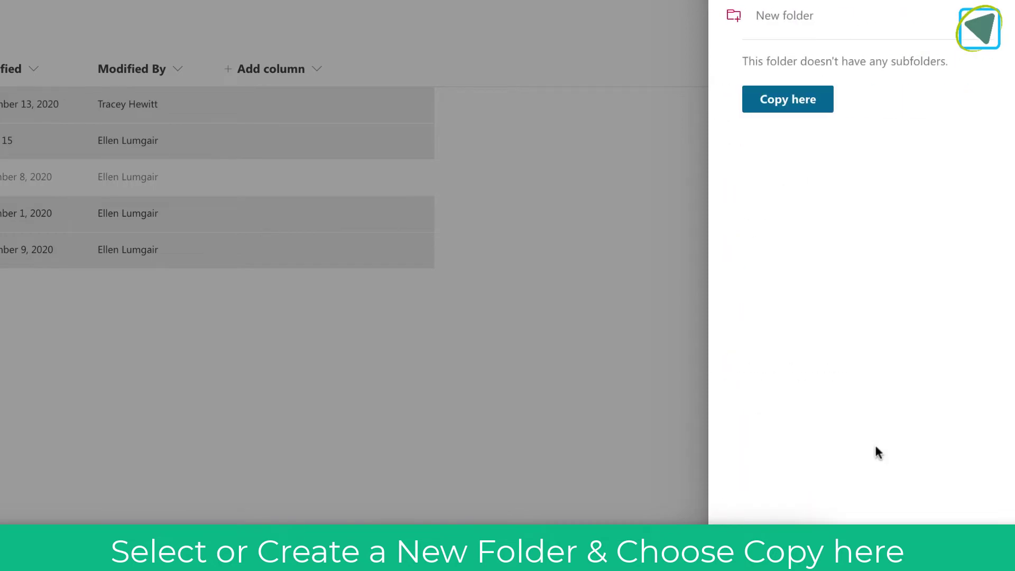
left_click(796, 105)
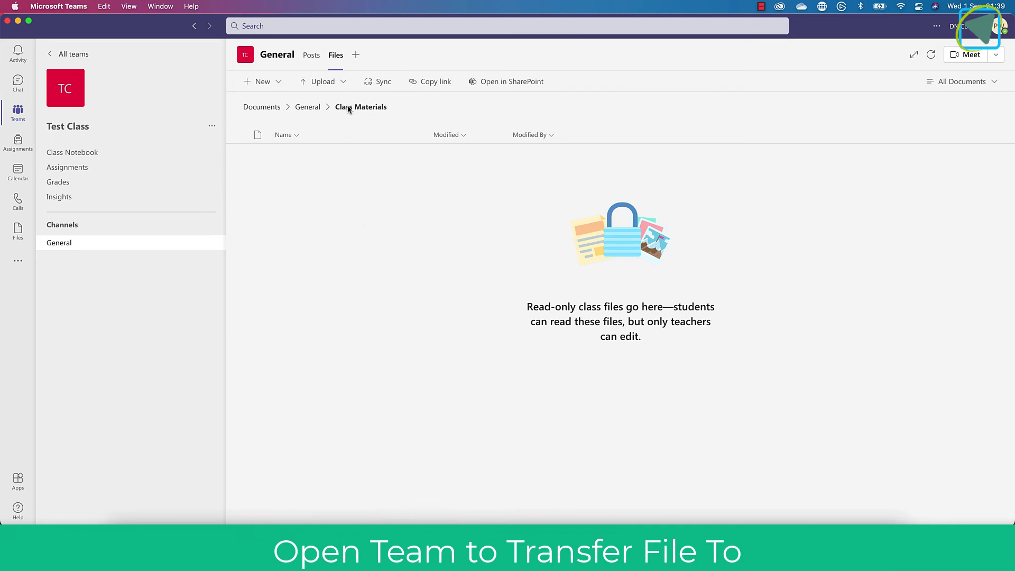
- In Microsoft Teams, upload the Test folder from OneDrive - DN Colleges to the Class Materials folder of Test Class
left_click(342, 83)
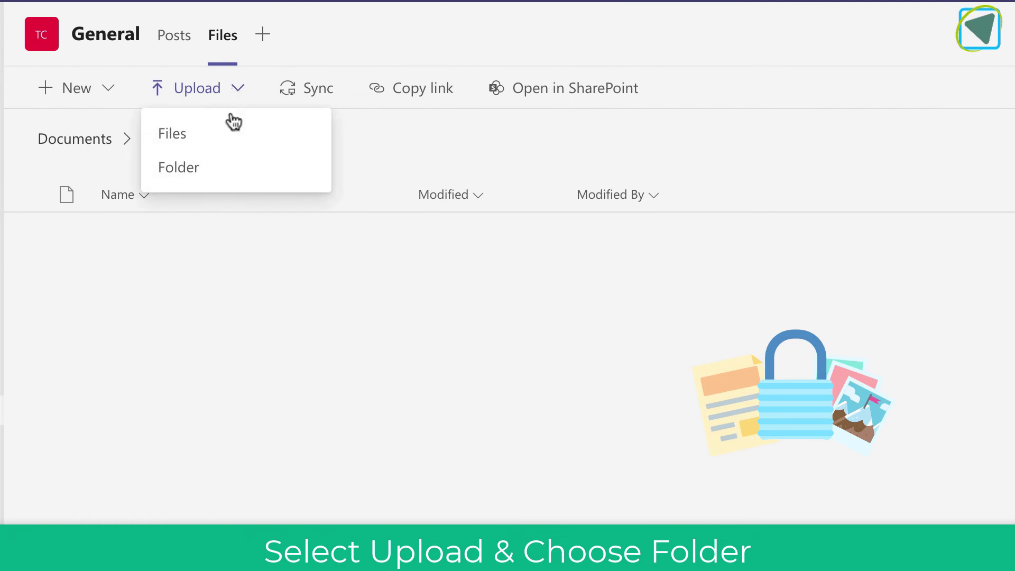
left_click(206, 173)
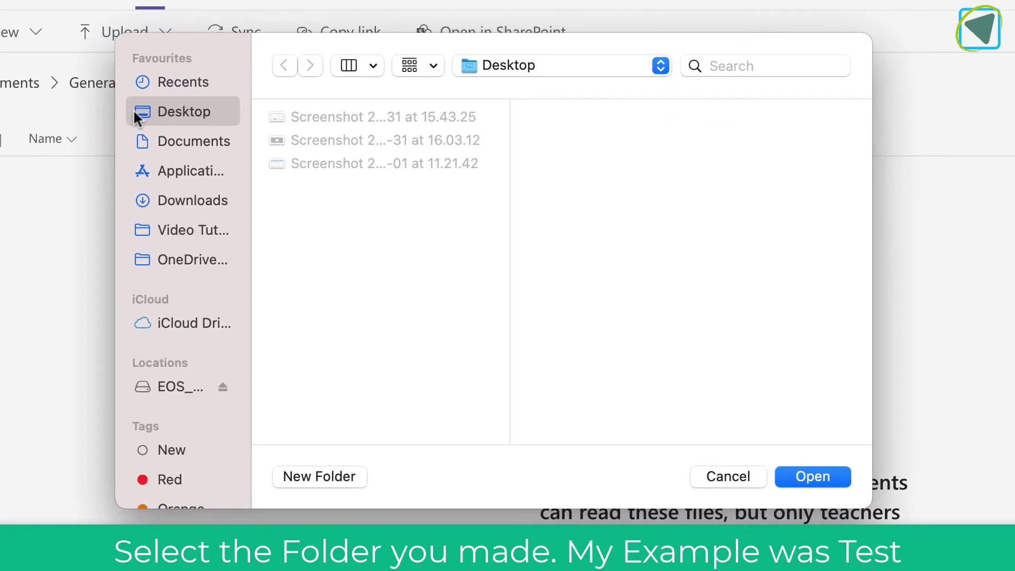
left_click(171, 258)
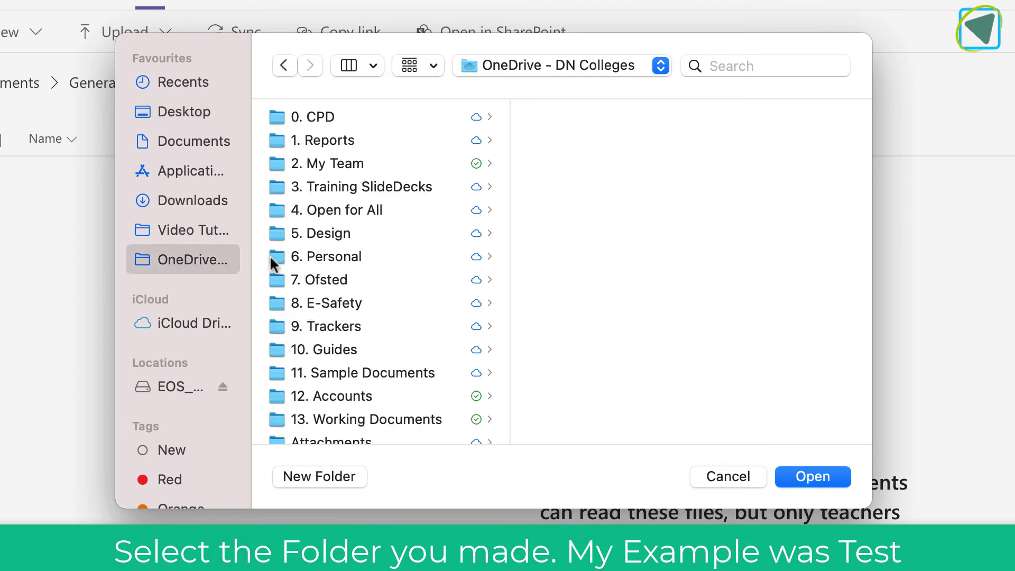
scroll(386, 259, "down", 10)
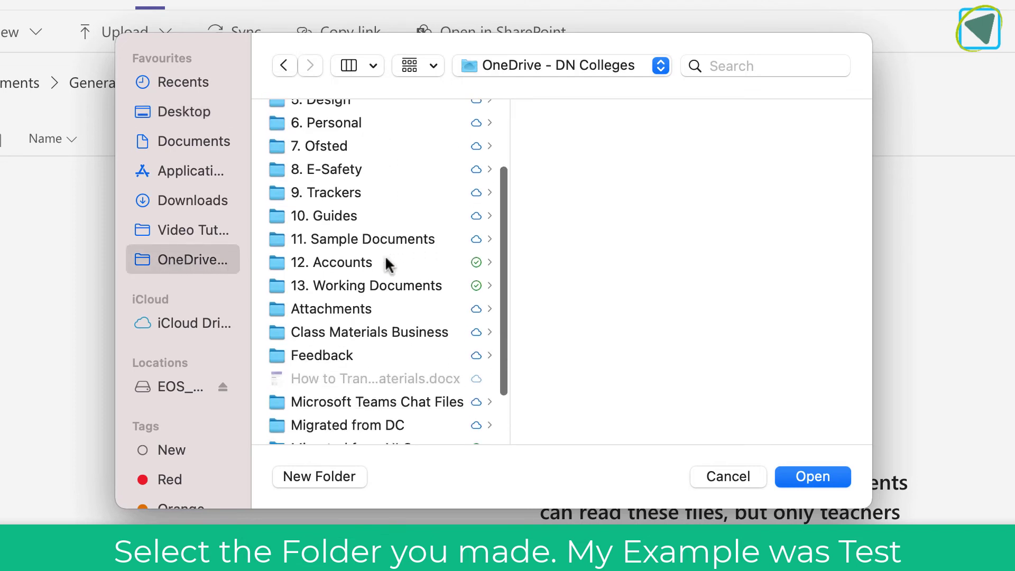
scroll(385, 255, "down", 2)
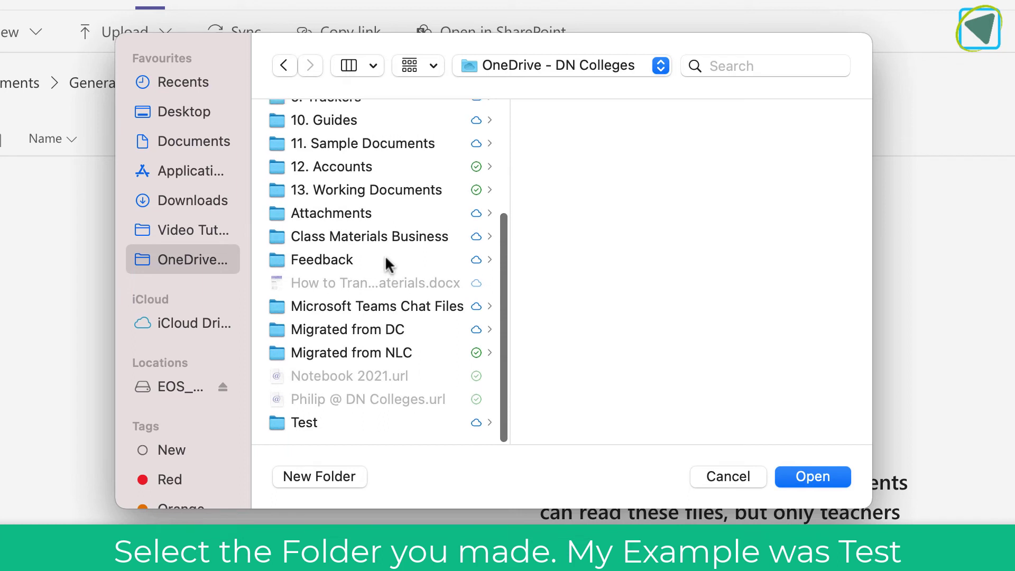
left_click(328, 424)
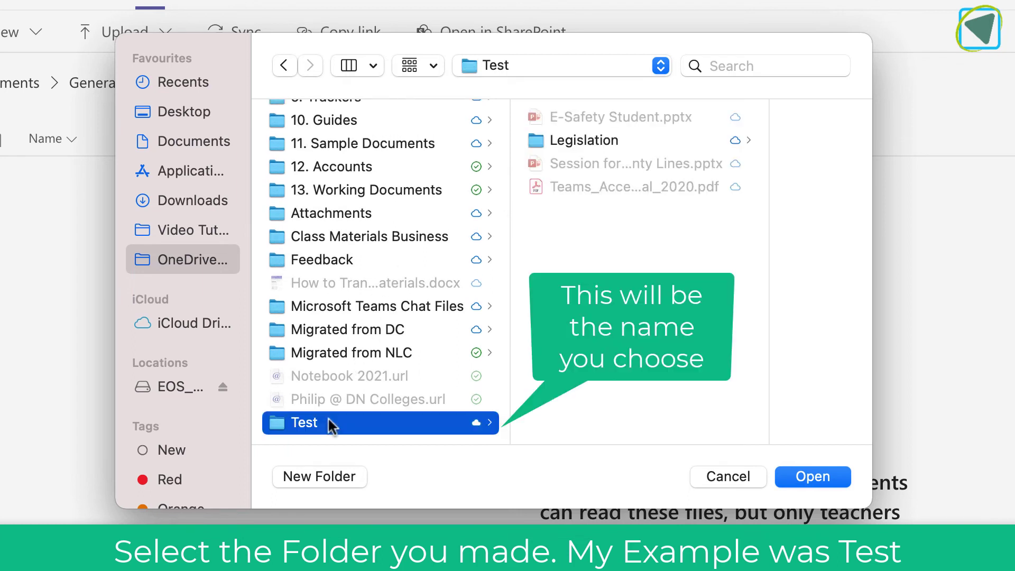
left_click(811, 474)
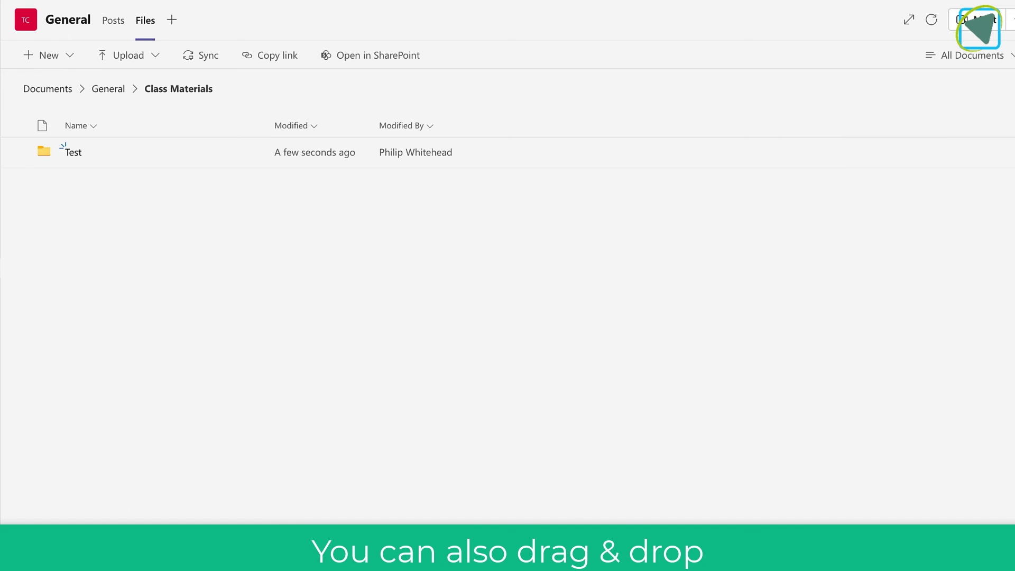
- Switch to Finder, open OneDrive - DN Colleges and drop its Test folder into the Class Materials folder in Teams
left_click(125, 545)
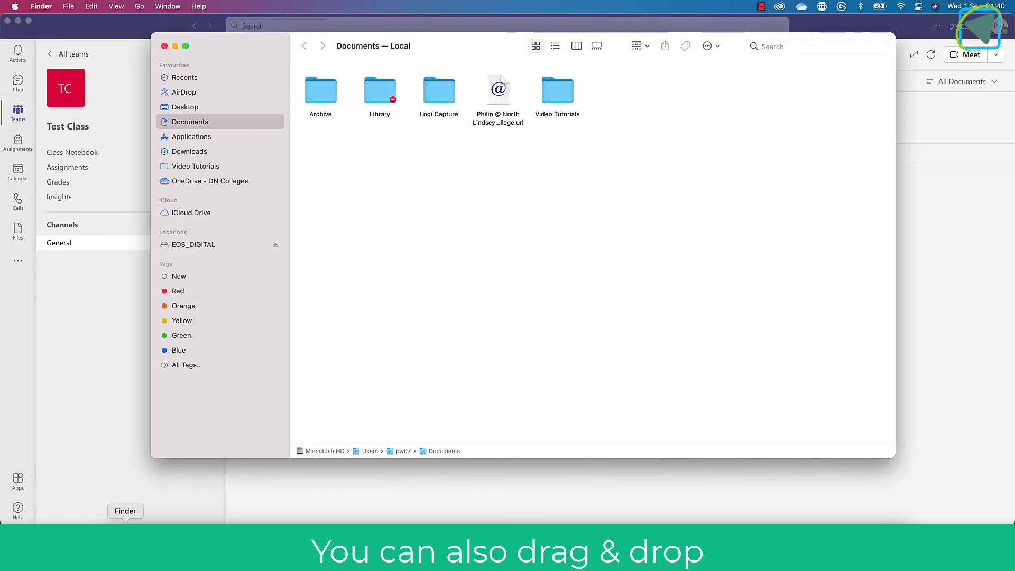
left_click(205, 181)
left_click_drag(251, 43, 596, 102)
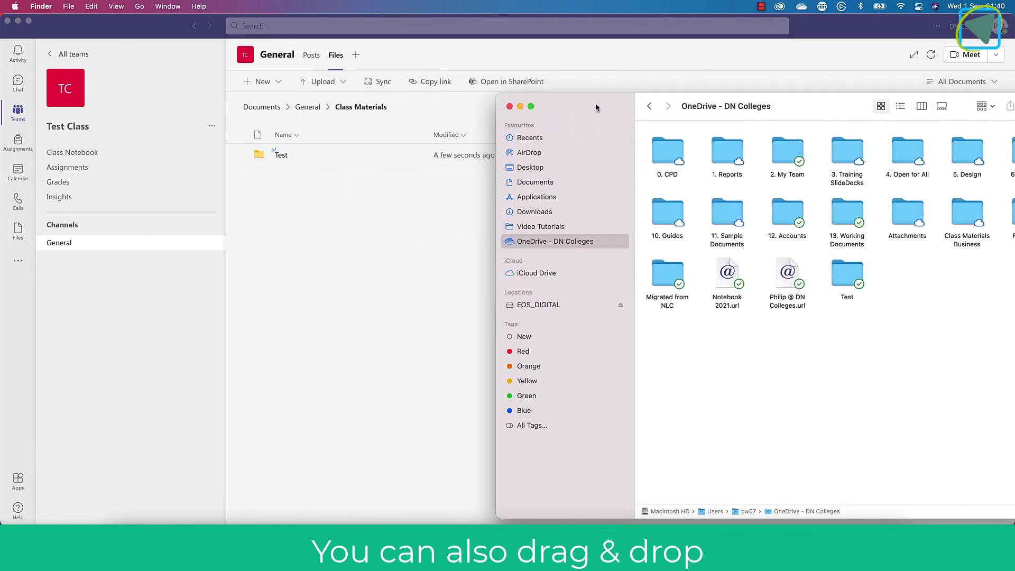
left_click(844, 273)
left_click_drag(845, 273, 311, 230)
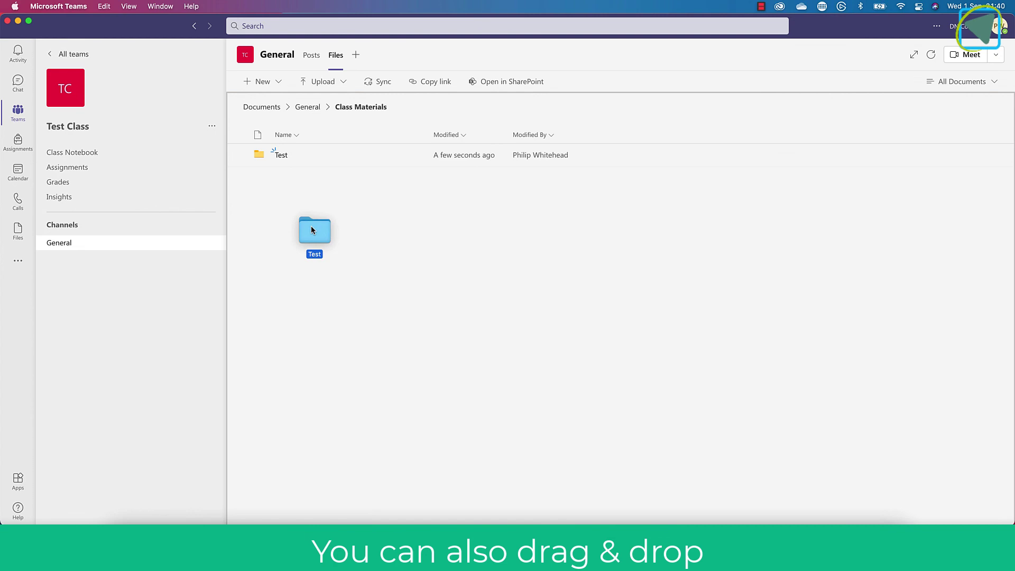
left_click_drag(311, 230, 311, 230)
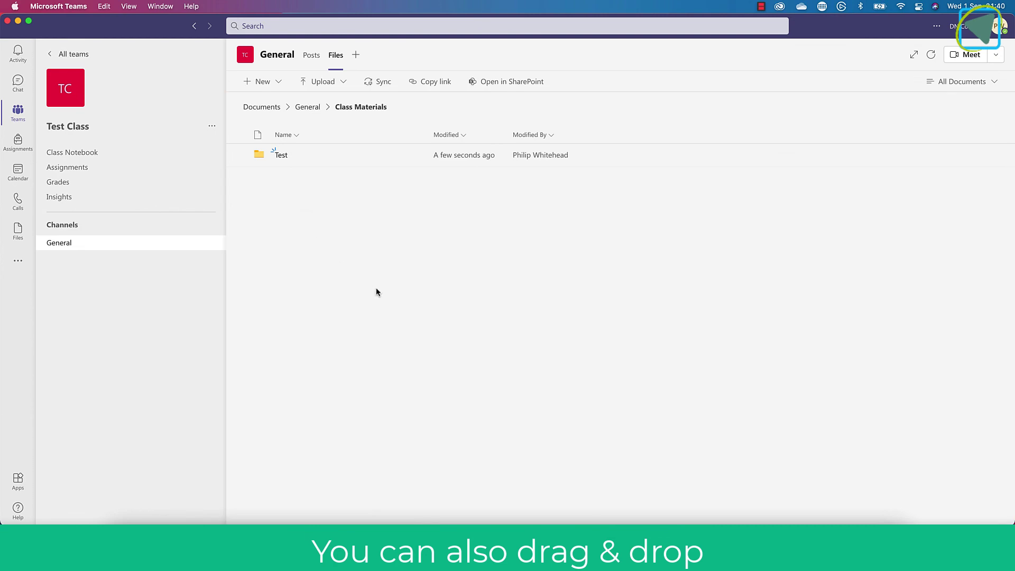